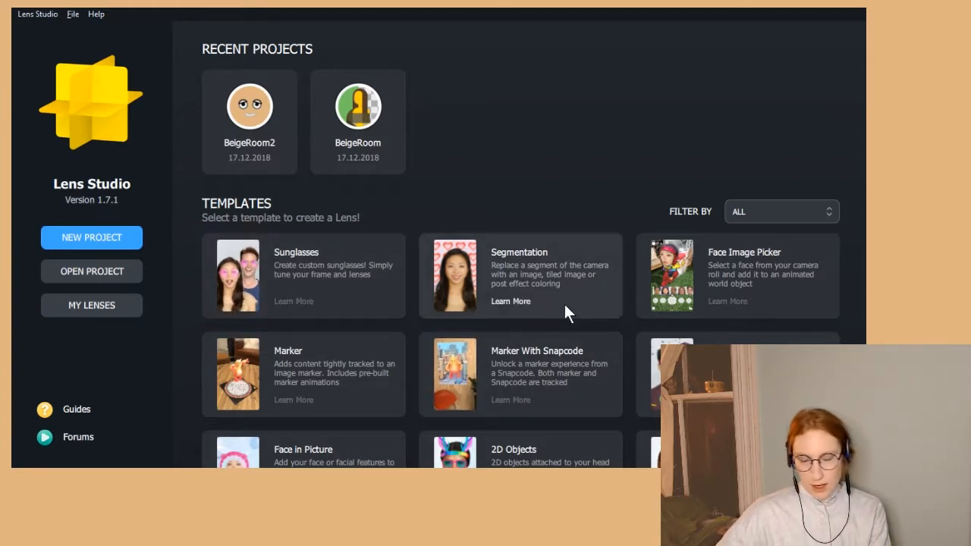
Step: Create a new project from the Segmentation template
scroll(846, 156, "down", 1)
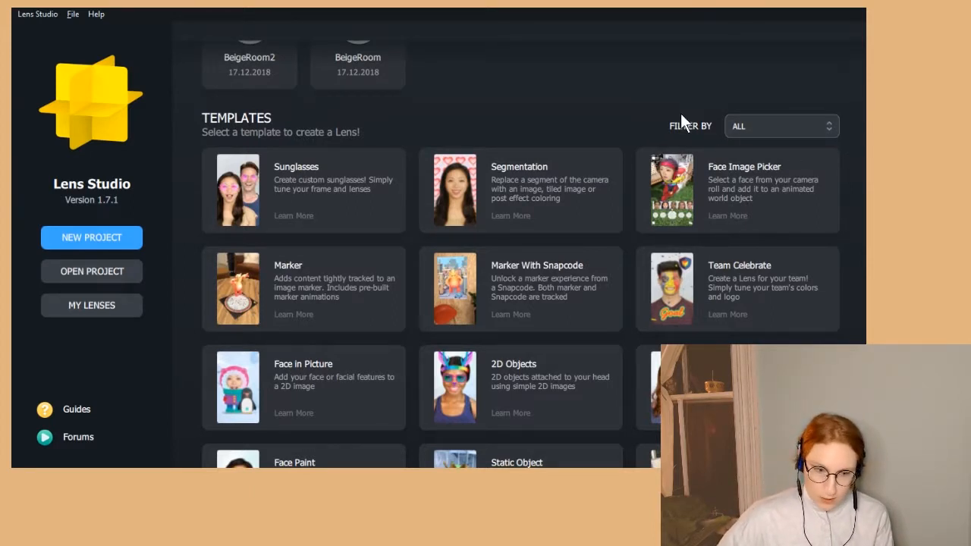
mouse_move(462, 212)
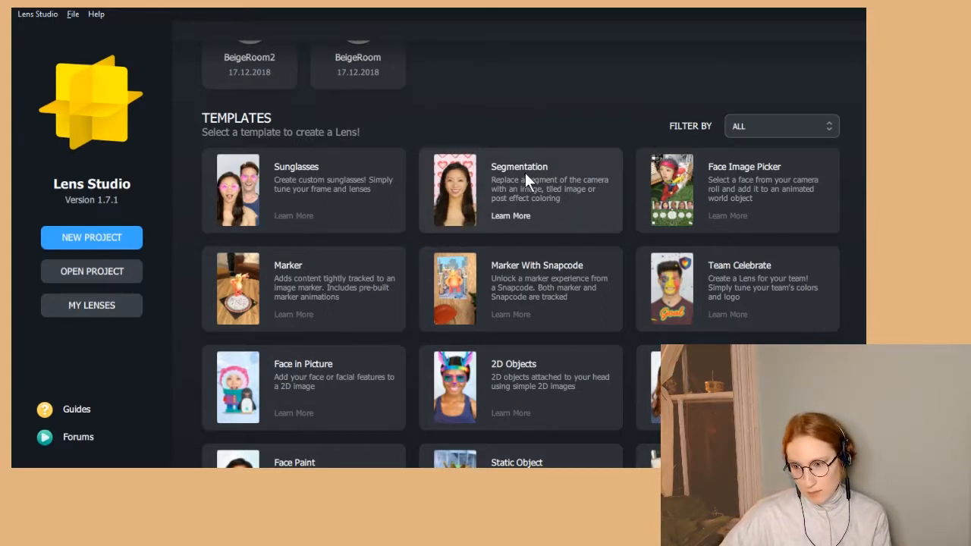
left_click(550, 204)
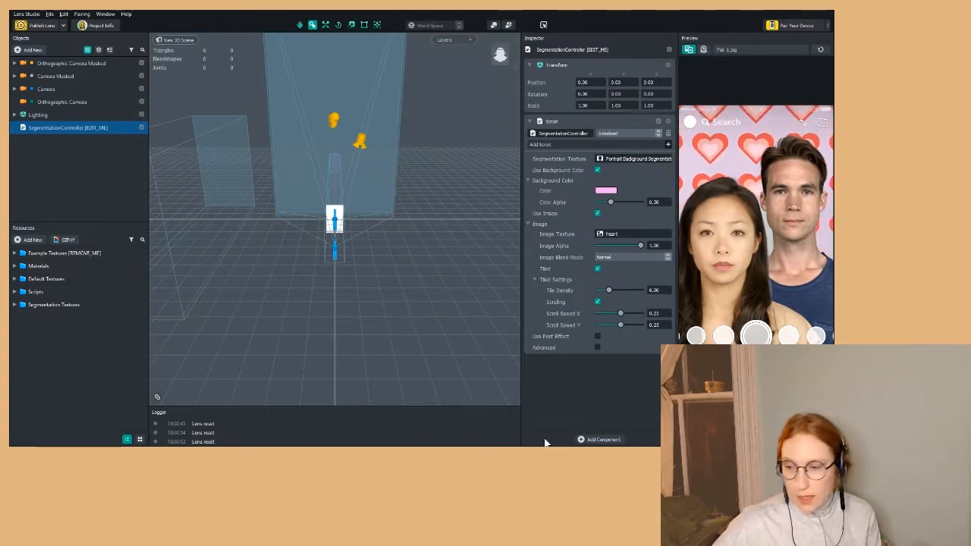
Step: Examine the template's two masked cameras in the 2D and 3D scene views
left_click(91, 63)
left_click(87, 77)
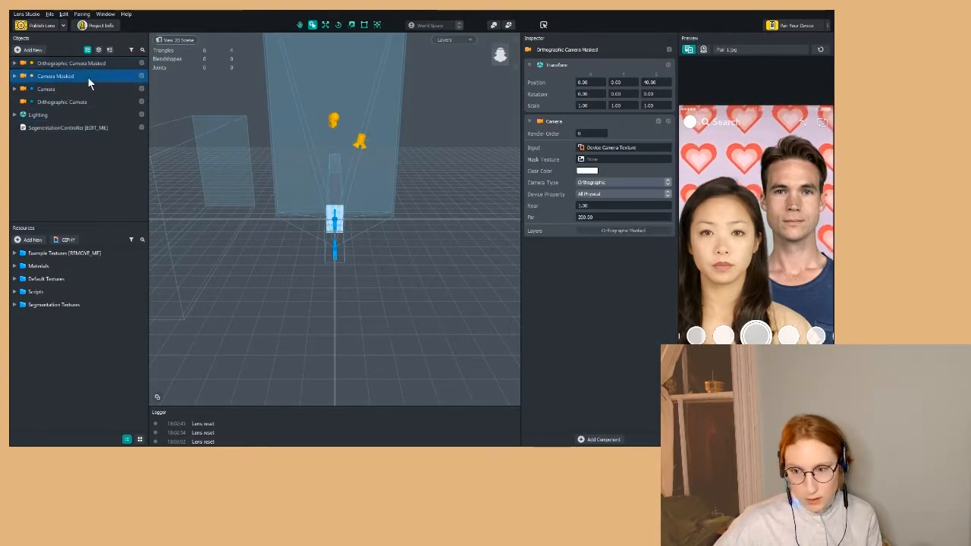
left_click(186, 41)
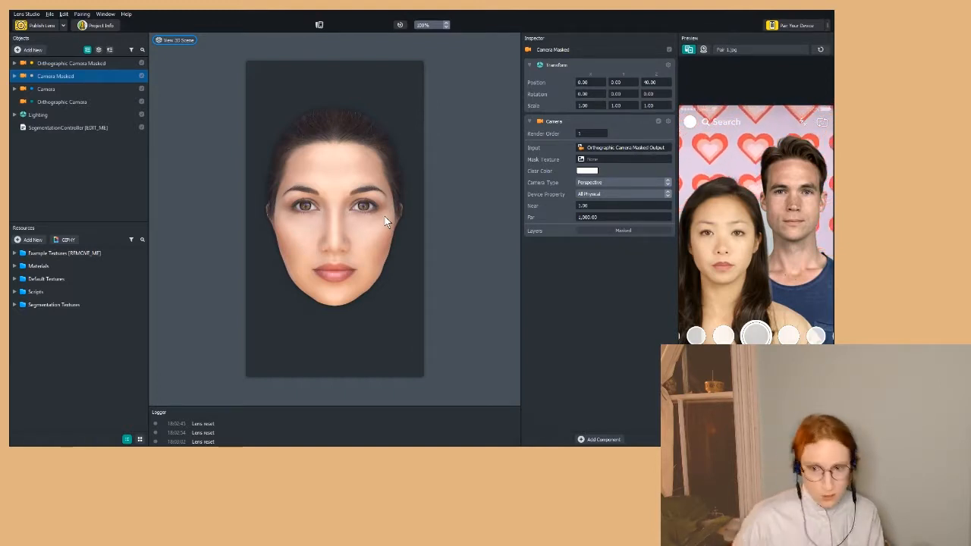
left_click(187, 40)
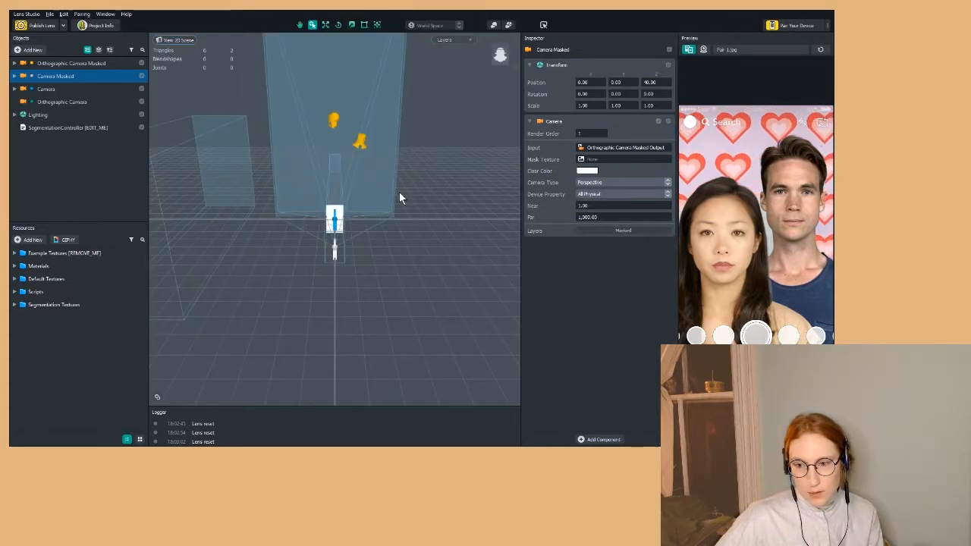
right_click_drag(399, 191, 423, 202)
right_click_drag(404, 258, 402, 236)
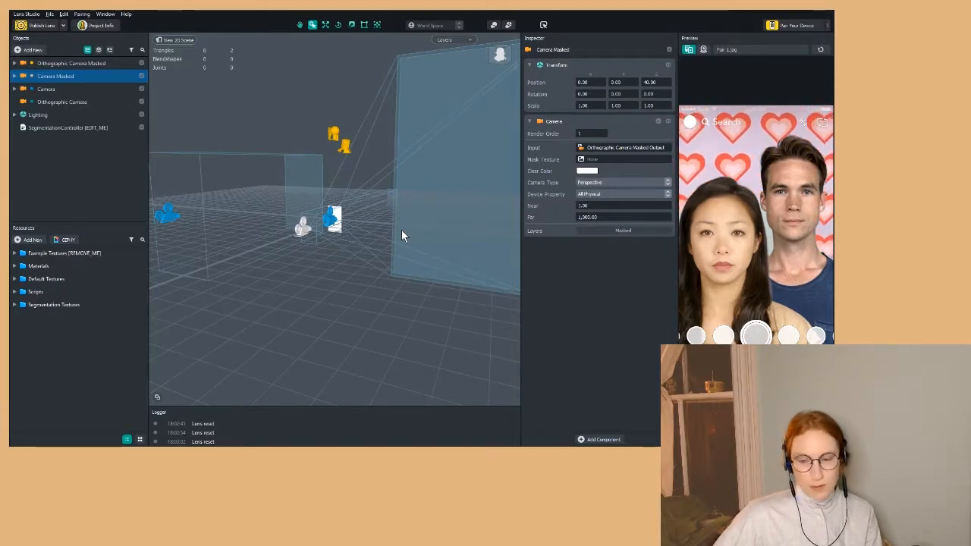
scroll(402, 233, "up", 5)
scroll(401, 230, "down", 3)
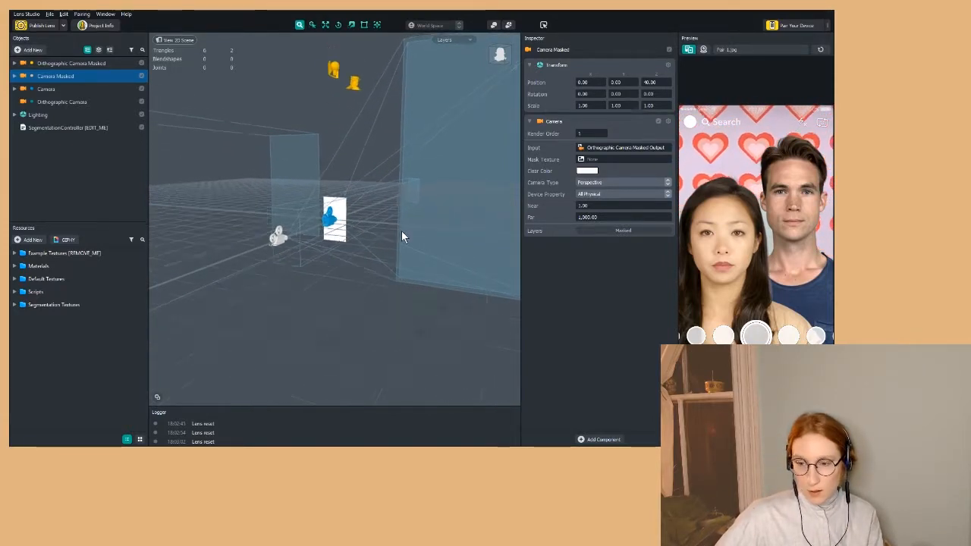
scroll(401, 203, "up", 3)
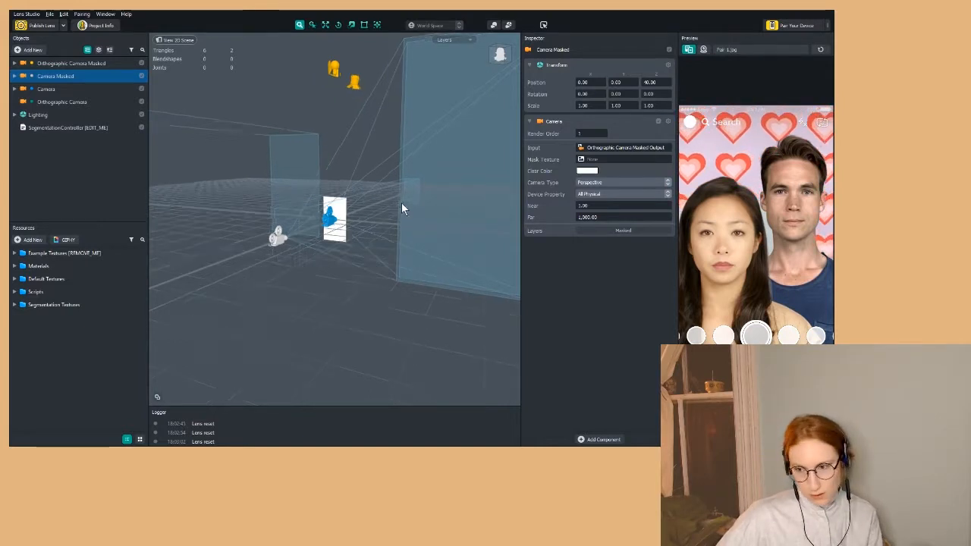
scroll(401, 203, "down", 5)
scroll(405, 208, "down", 6)
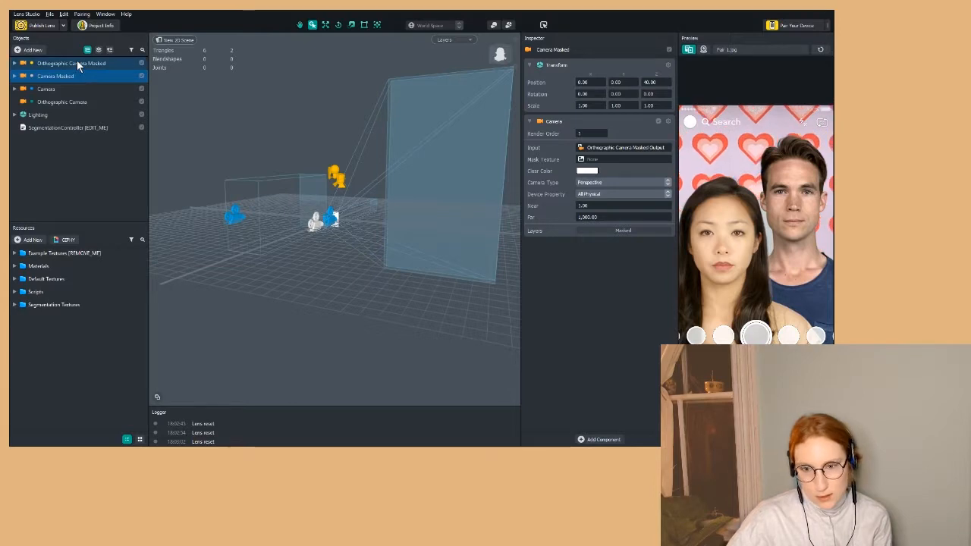
Step: Inspect the settings of the lighting and camera objects and the textures in the Default Textures folder
left_click(38, 116)
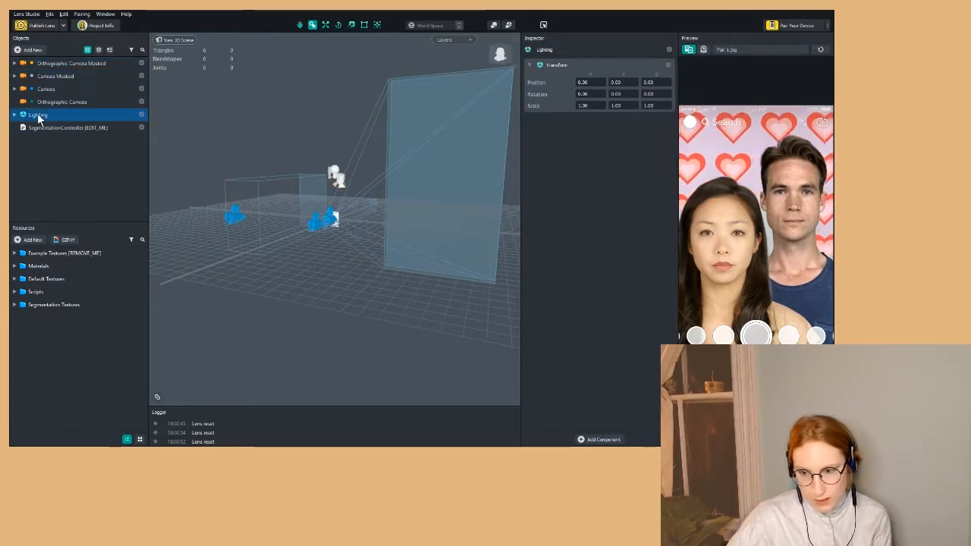
left_click(67, 102)
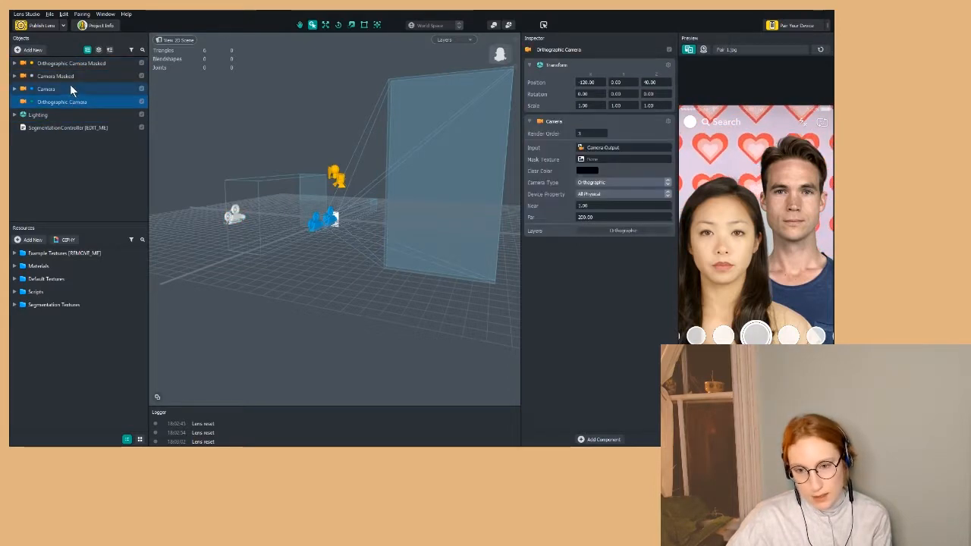
left_click(72, 89)
left_click(82, 74)
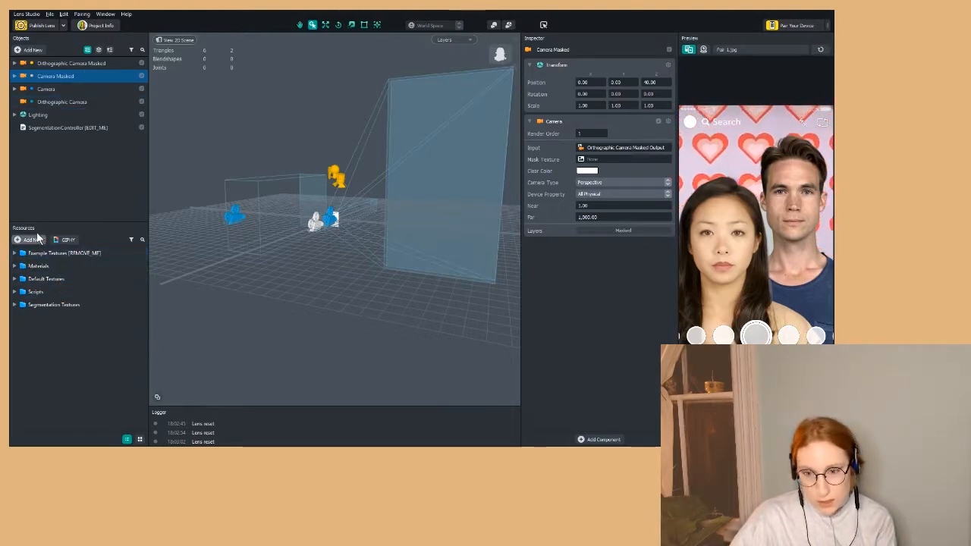
left_click(75, 308)
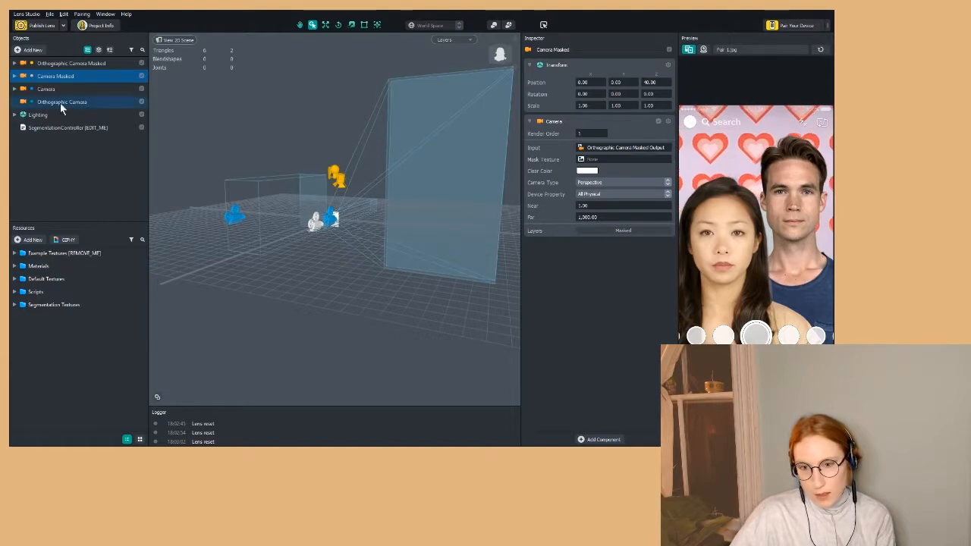
left_click(48, 279)
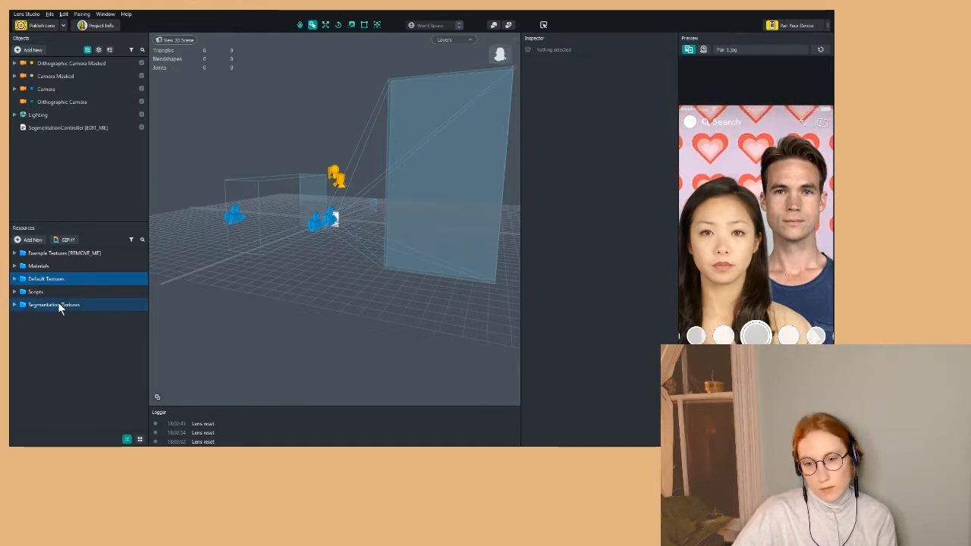
left_click(15, 279)
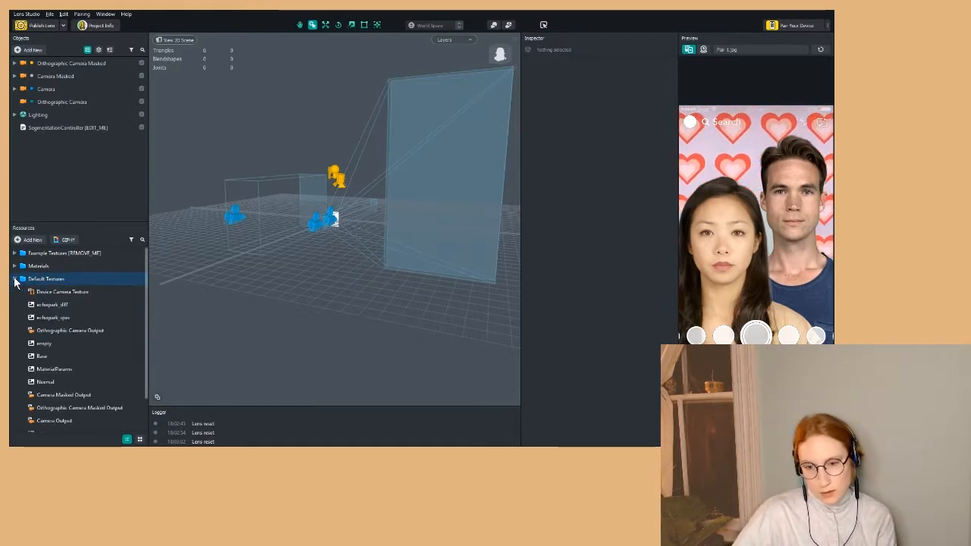
left_click(63, 333)
left_click(81, 306)
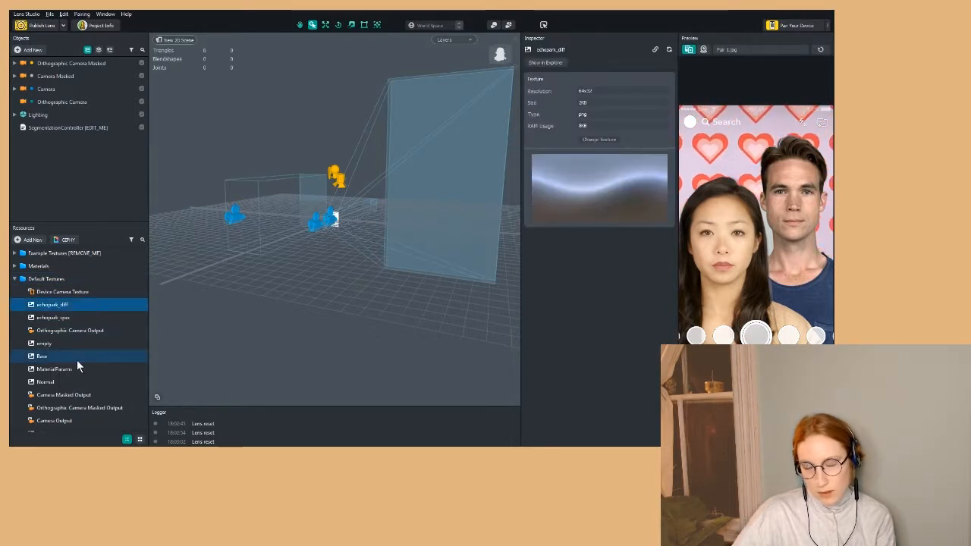
left_click(14, 279)
left_click(38, 306)
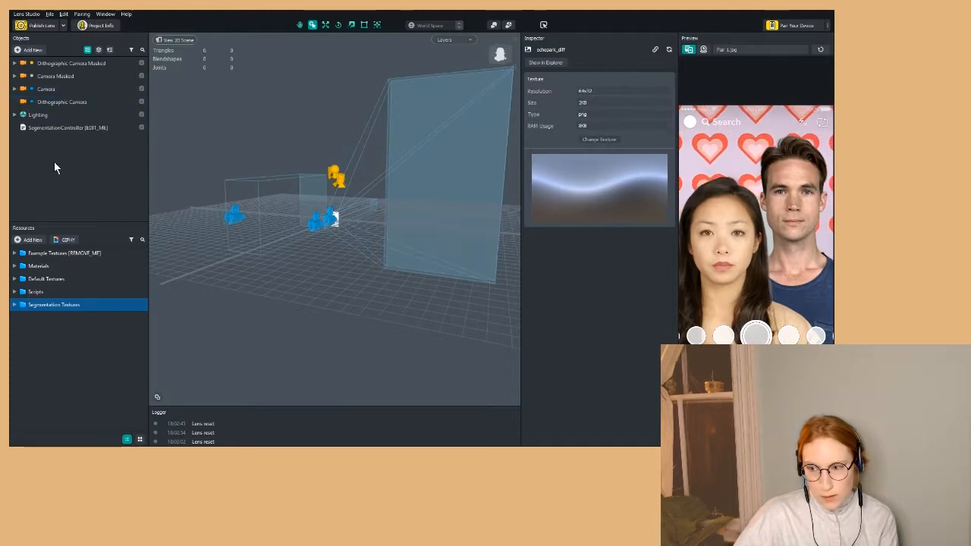
left_click(74, 79)
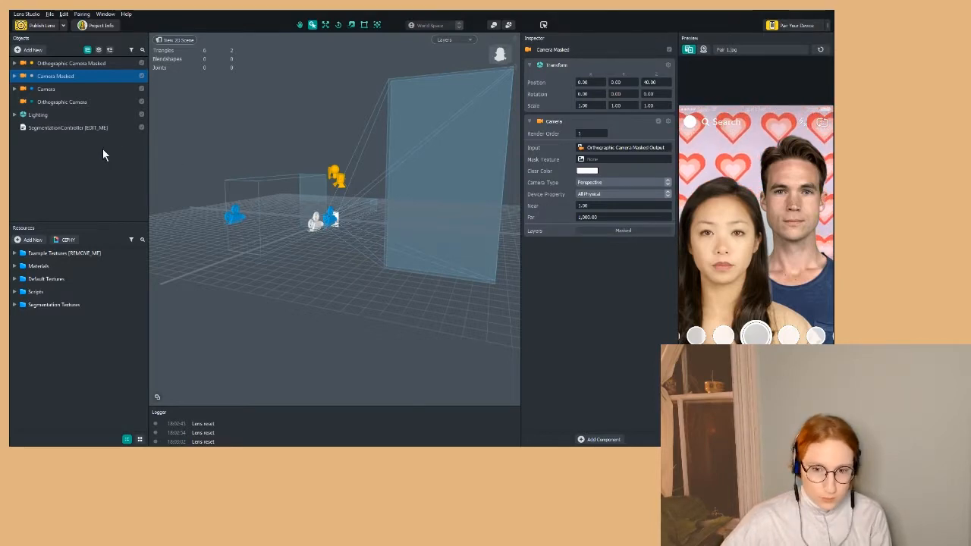
Step: Select the SegmentationController object and widen the area showing its script settings
left_click(85, 130)
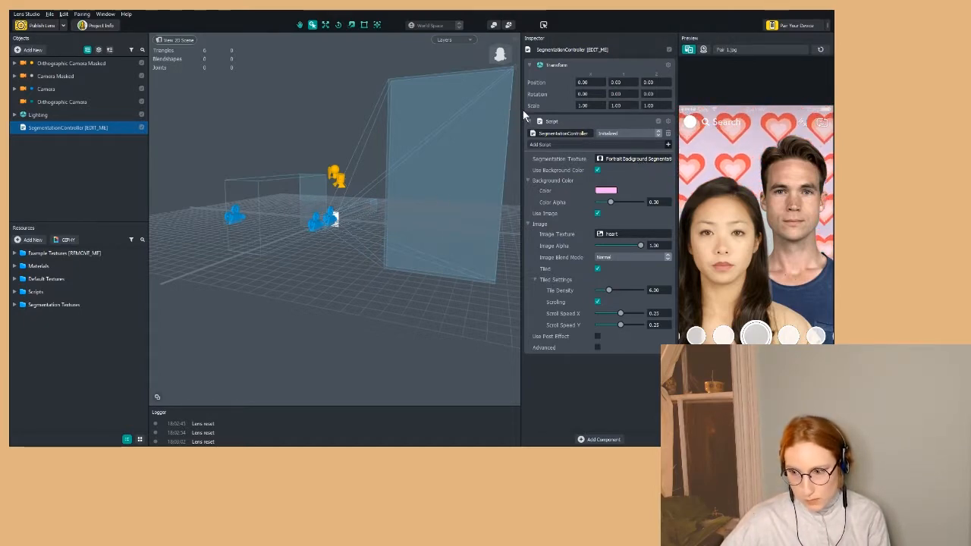
left_click_drag(512, 107, 387, 144)
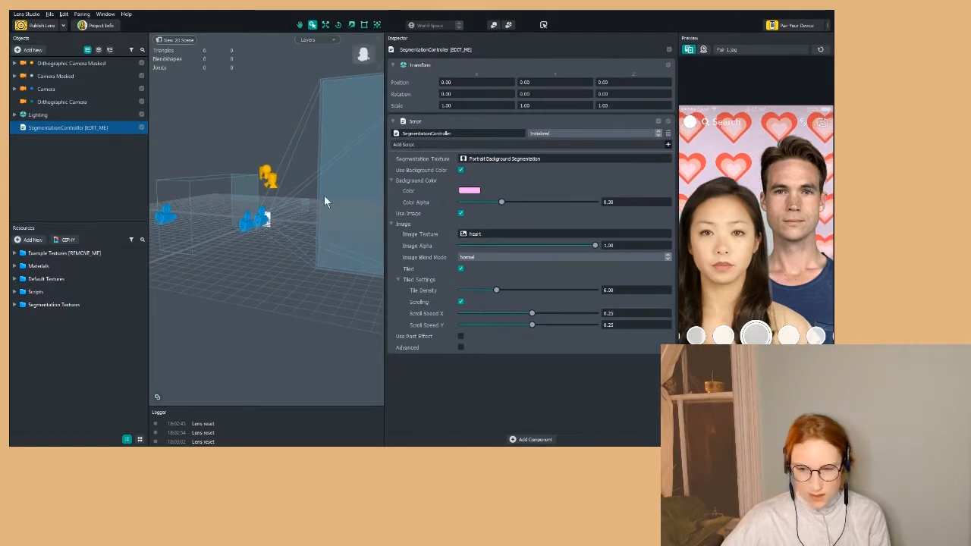
left_click_drag(324, 195, 364, 201, "alt")
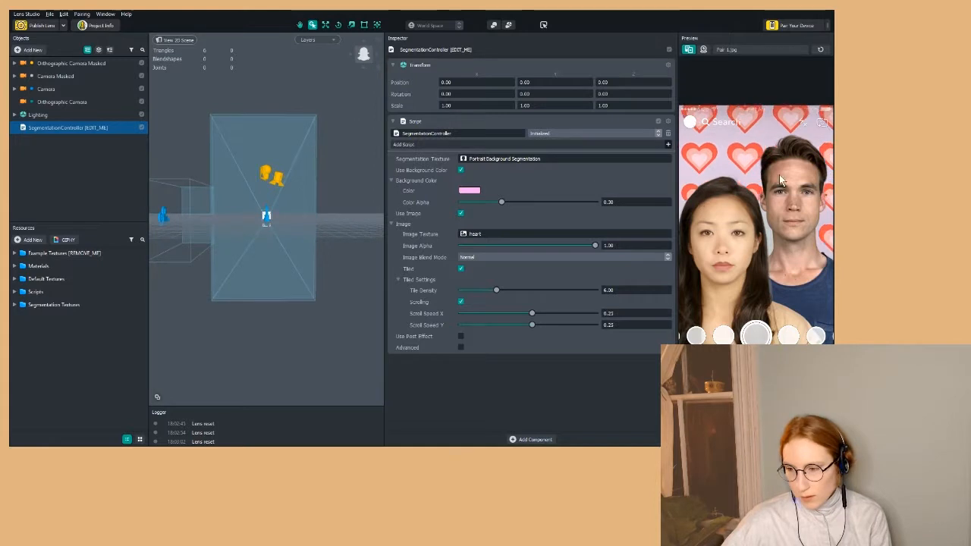
Step: Set the segmentation texture to Portrait Hair Segmentation and the background color to a tan beige
left_click(539, 158)
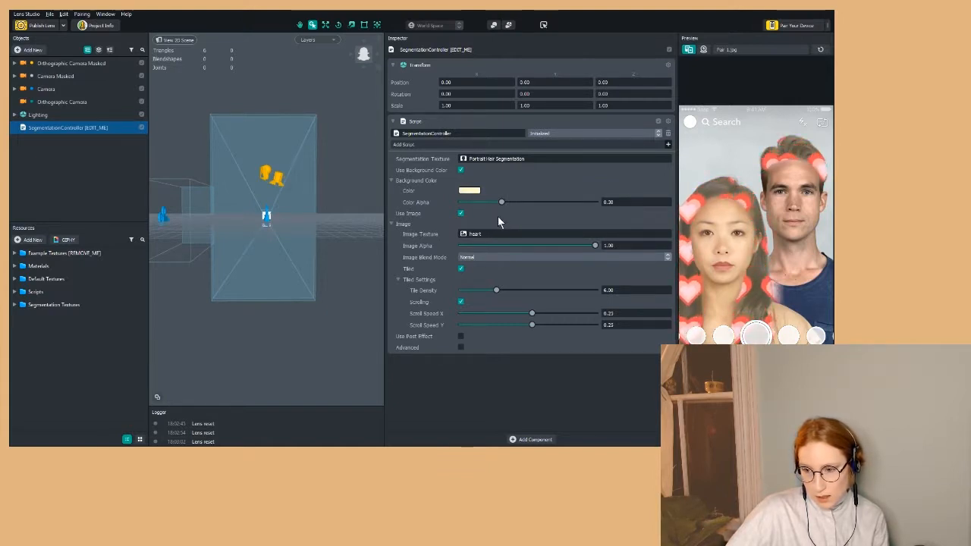
left_click(501, 204)
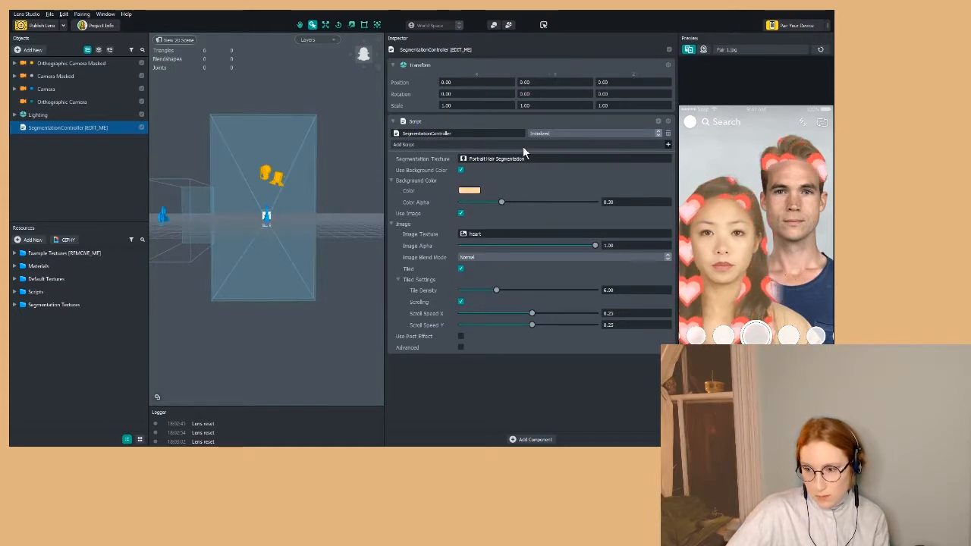
left_click_drag(523, 147, 524, 169)
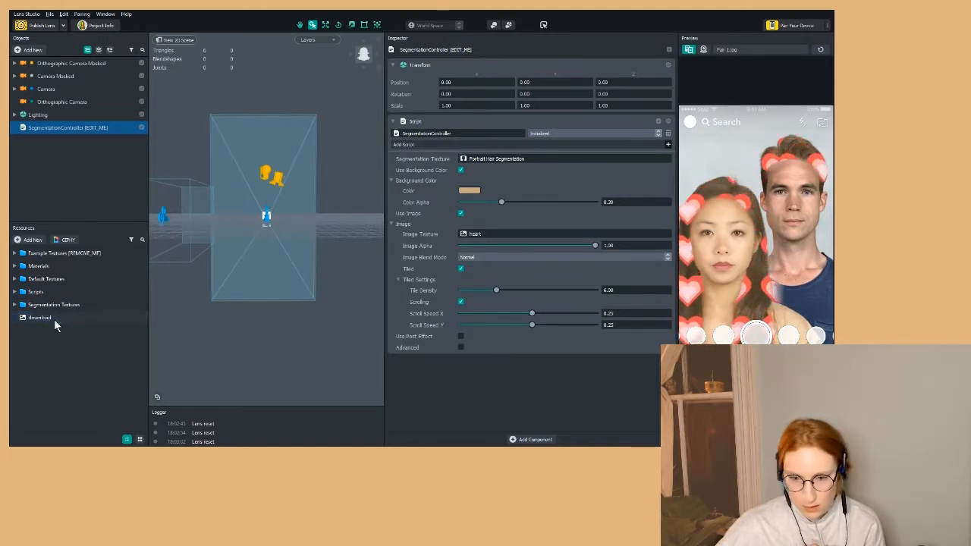
Step: Set the SegmentationController's image texture to the imported oats image named download
left_click(54, 319)
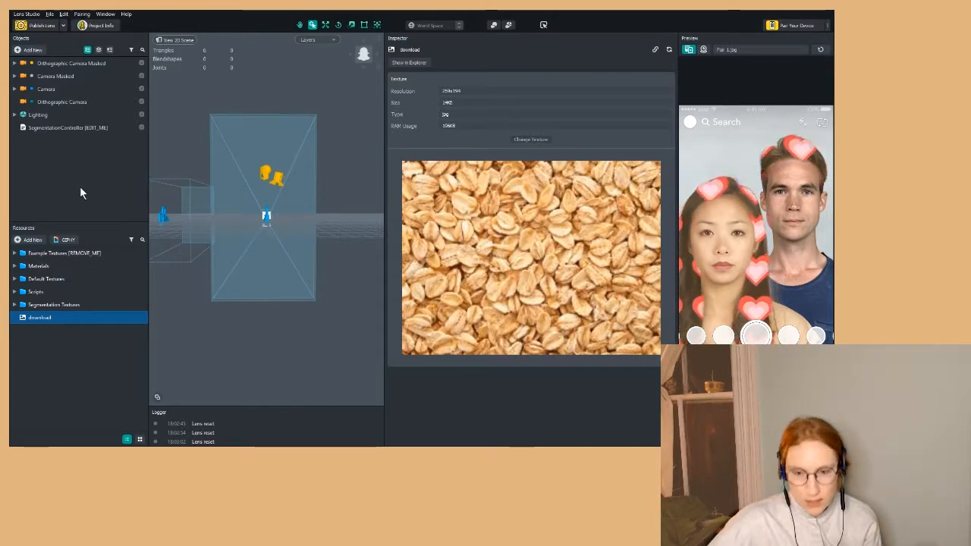
left_click(80, 126)
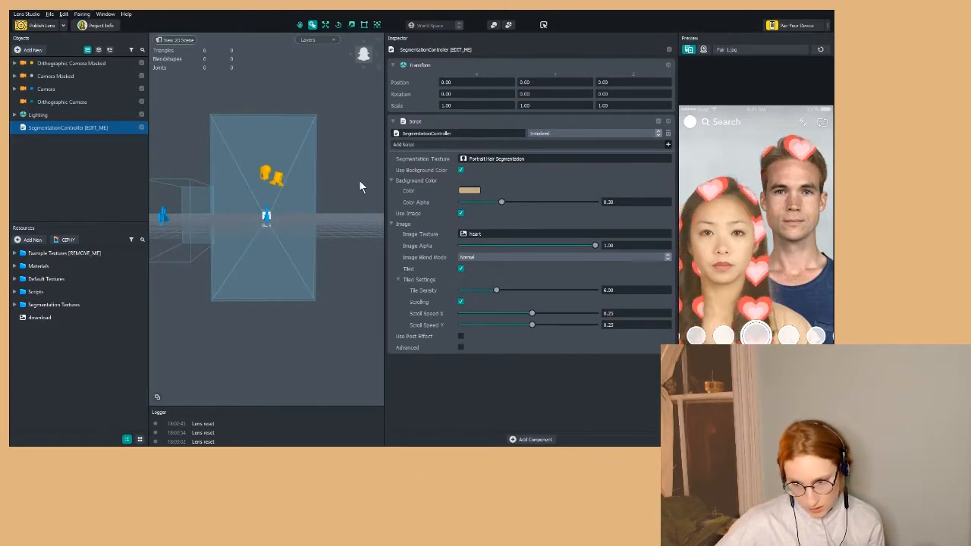
left_click(489, 317)
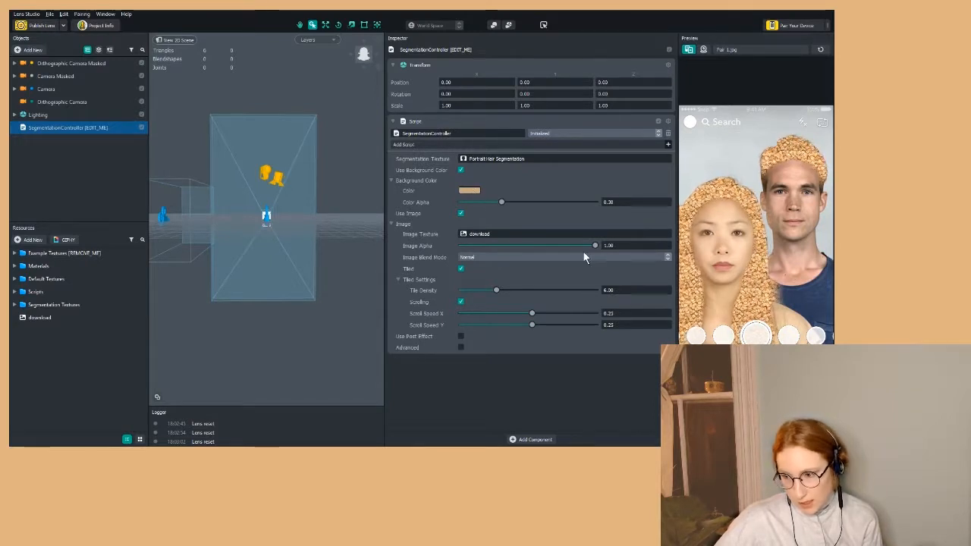
Step: Set the background color alpha to 1.00 and the image alpha to 0.64
left_click_drag(594, 247, 498, 246)
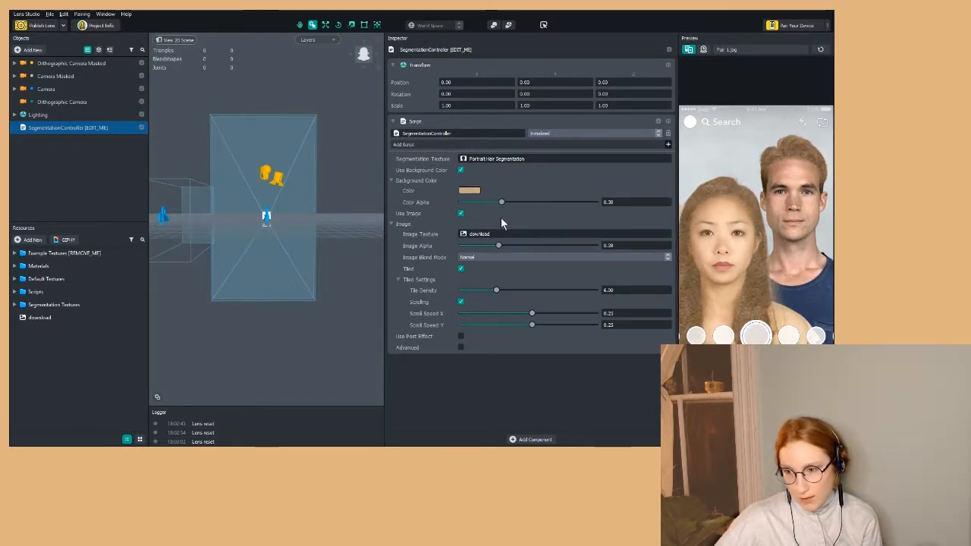
left_click_drag(501, 249, 526, 246)
left_click_drag(503, 204, 610, 199)
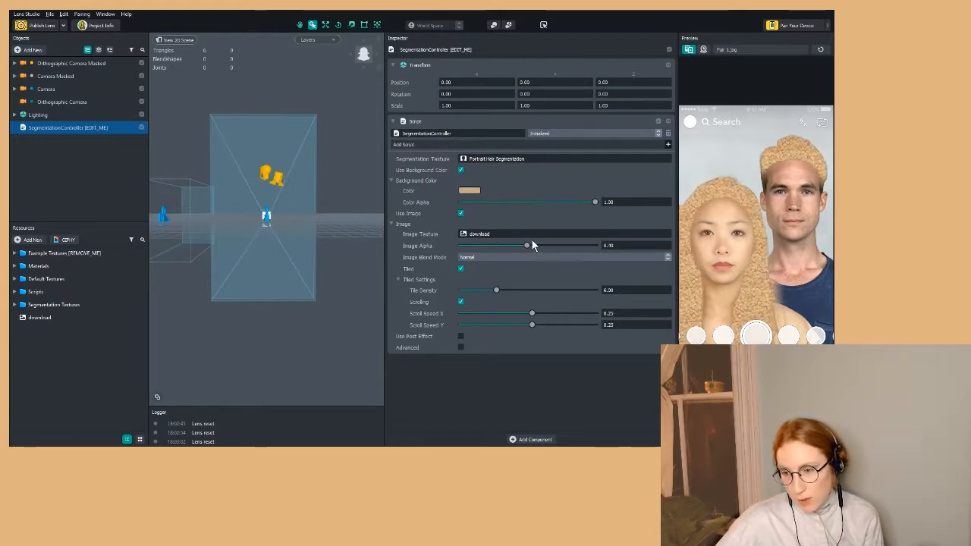
mouse_move(529, 246)
left_mouse_down()
mouse_move(566, 245)
mouse_move(539, 244)
mouse_move(548, 245)
left_mouse_up()
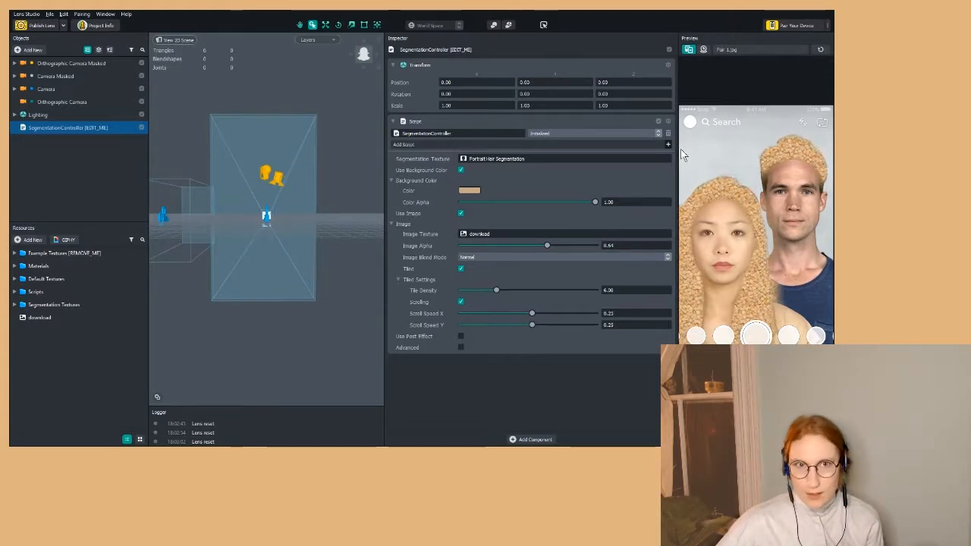
Step: Switch the segmentation texture to Portrait Head Segmentation
left_click(520, 159)
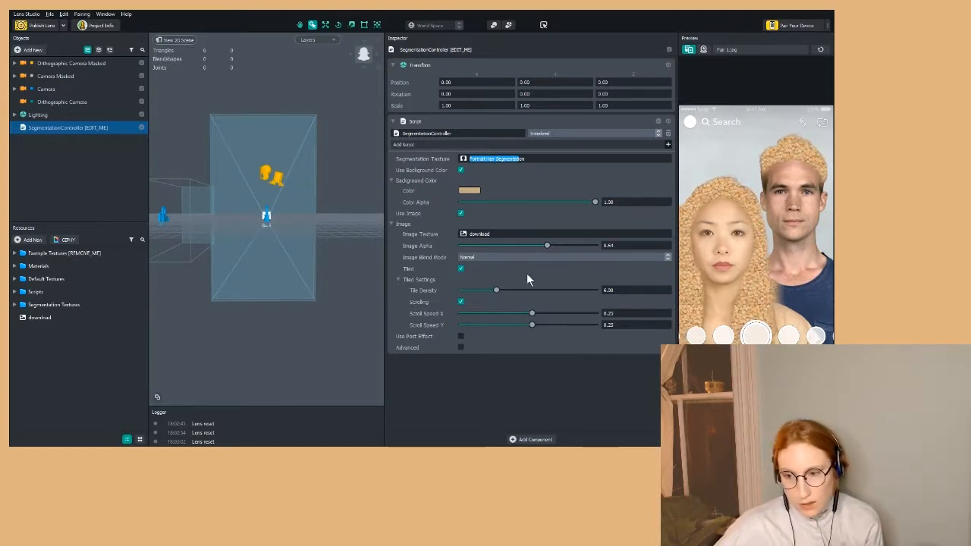
left_click(498, 316)
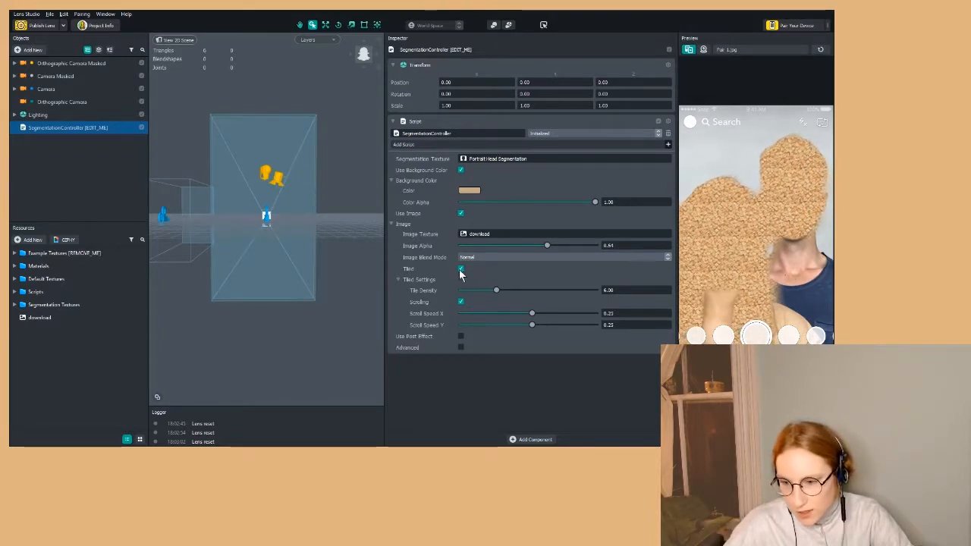
Step: Turn off scrolling of the tiled image and set the image alpha to 0.00
left_click(461, 302)
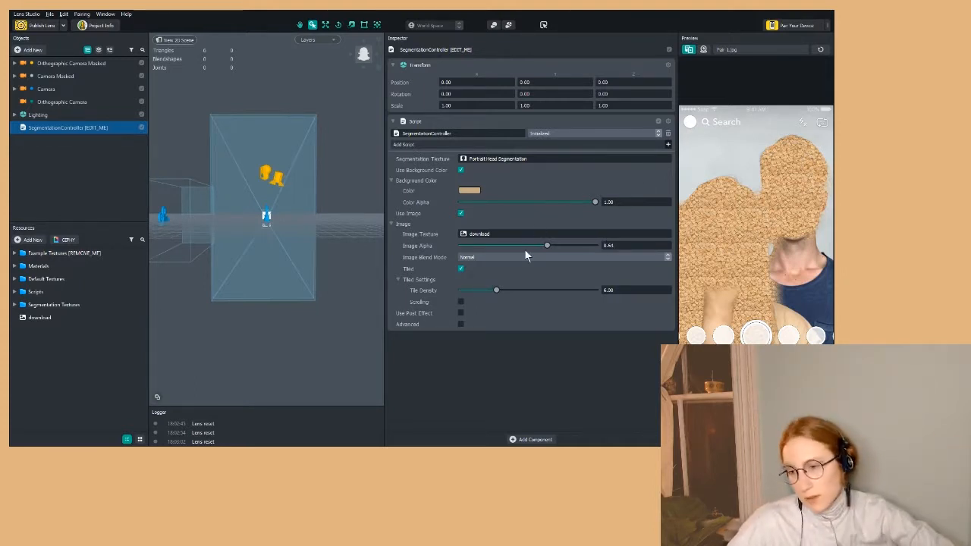
left_click_drag(542, 245, 458, 246)
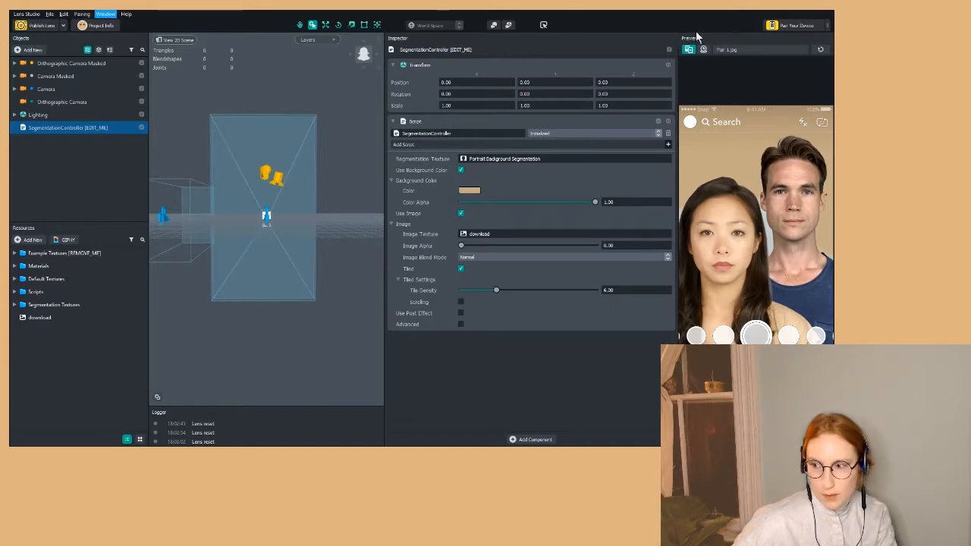
Step: Pair the phone with the project and push the background segmentation lens to it
left_click(797, 29)
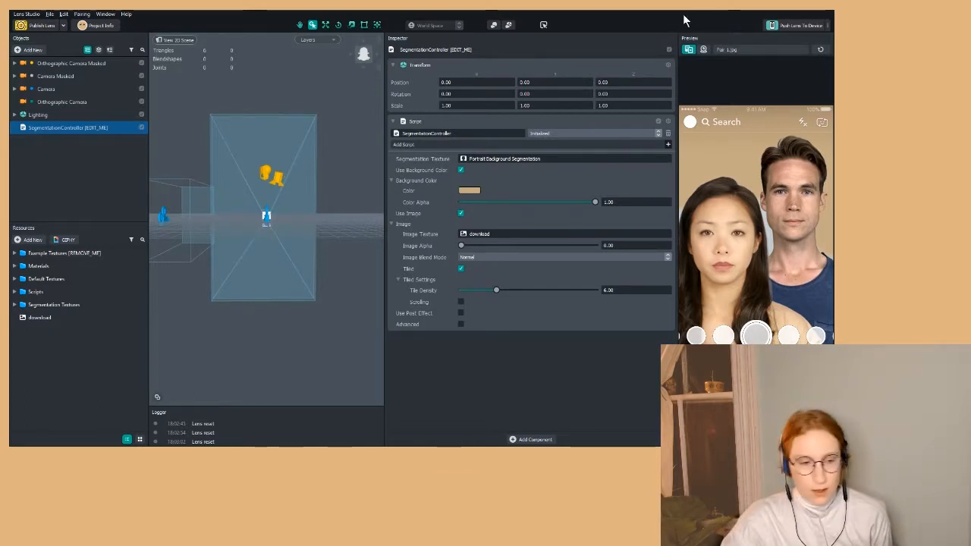
left_click(789, 30)
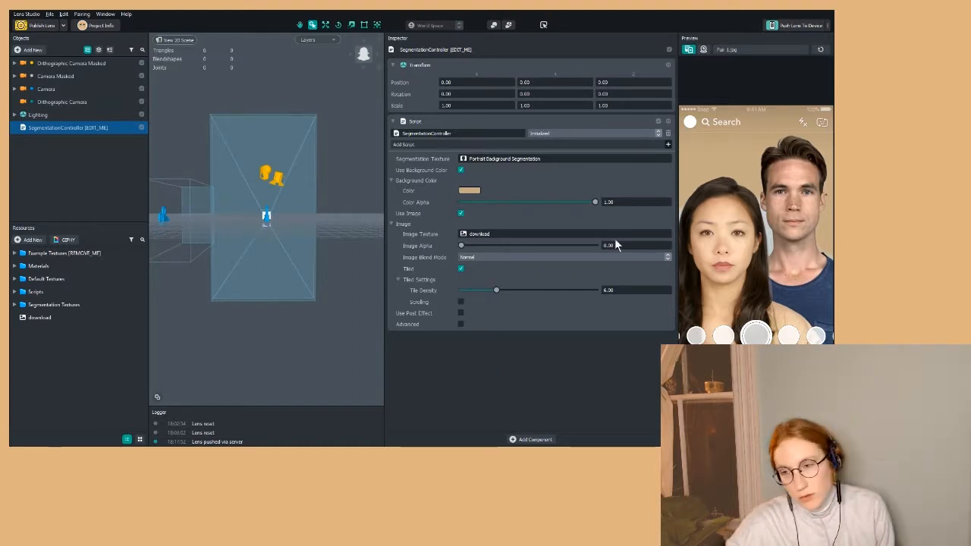
Step: Delete the Example Textures [REMOVE_ME] folder from the project resources and start publishing the lens
left_click(47, 28)
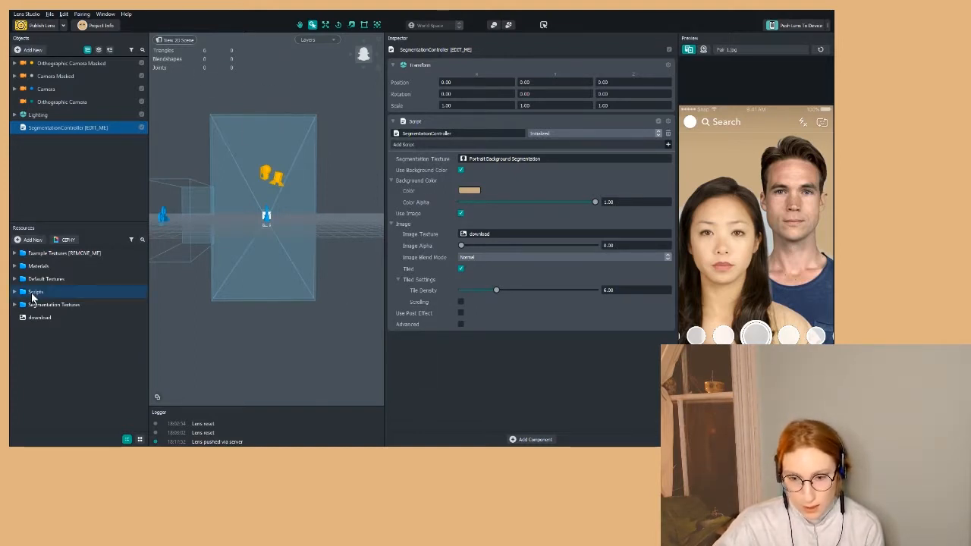
left_click(57, 255)
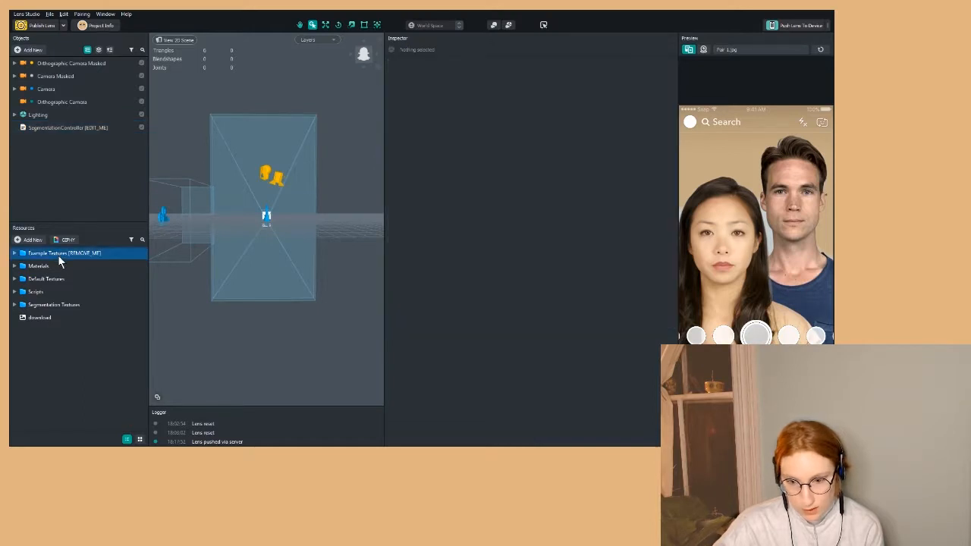
key("Delete")
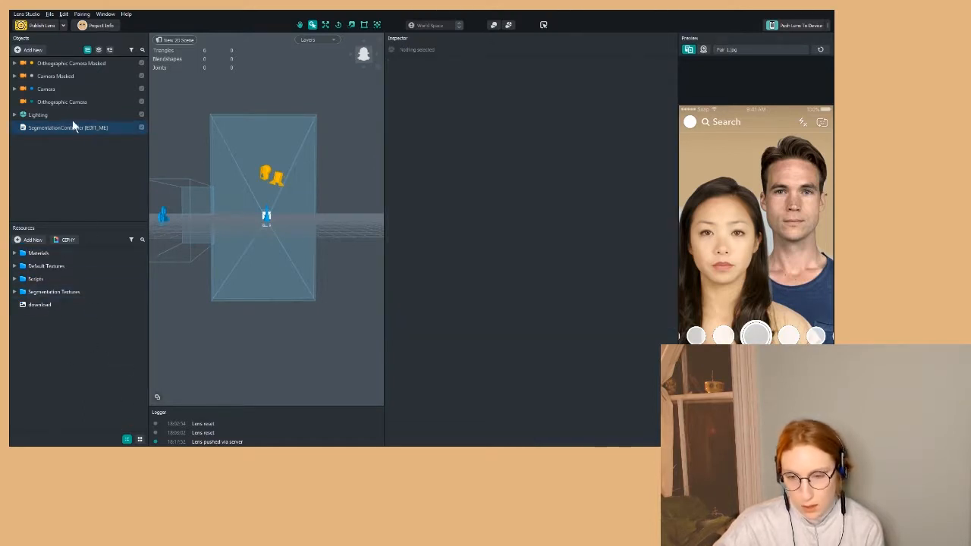
left_click(48, 27)
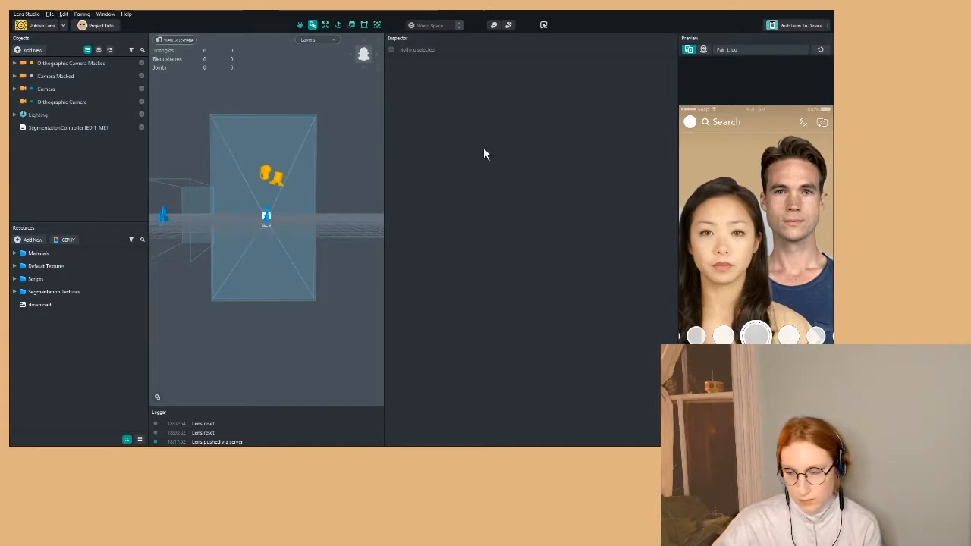
Step: Set the SegmentationController's image alpha to 0.63
left_click(68, 128)
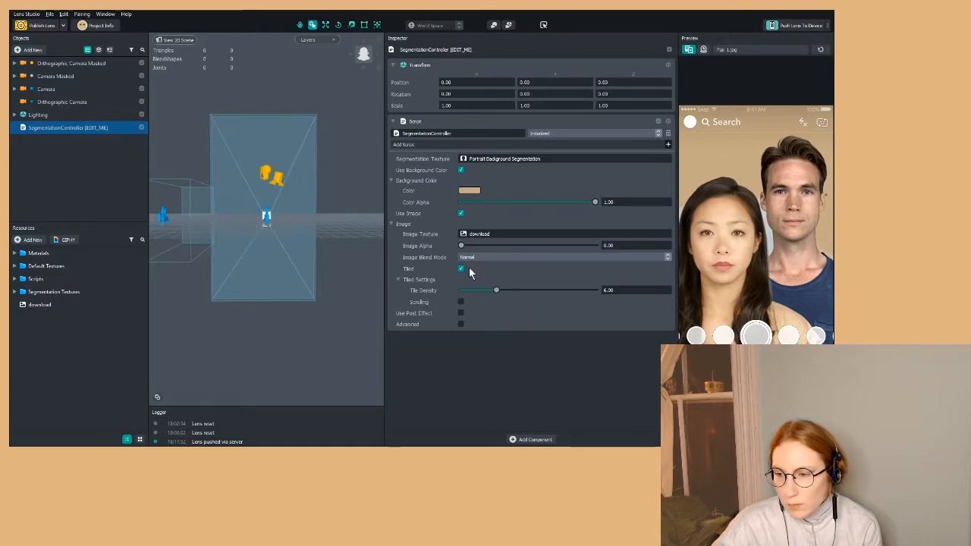
left_click_drag(528, 248, 570, 246)
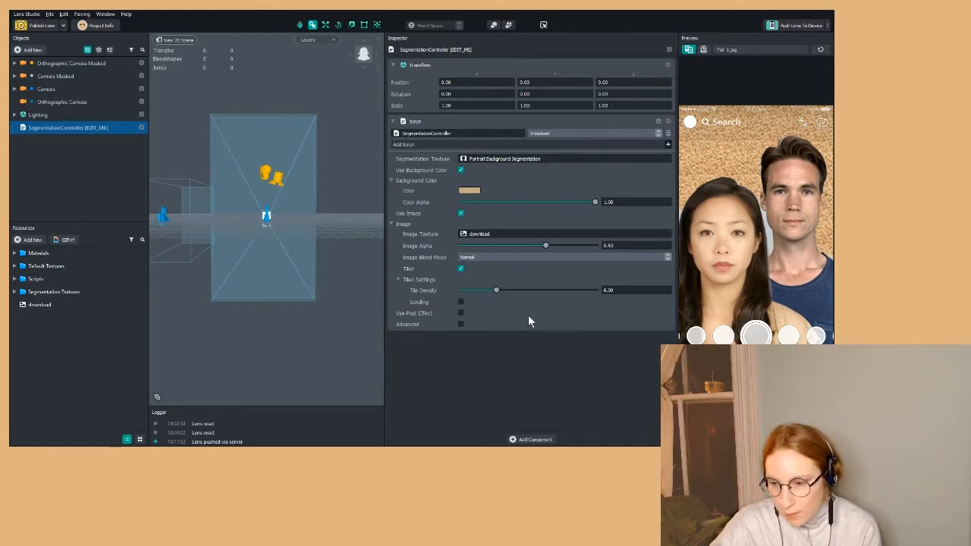
Step: Switch the segmentation texture to Portrait Face Segmentation and push the updated lens to the paired device
left_click(517, 160)
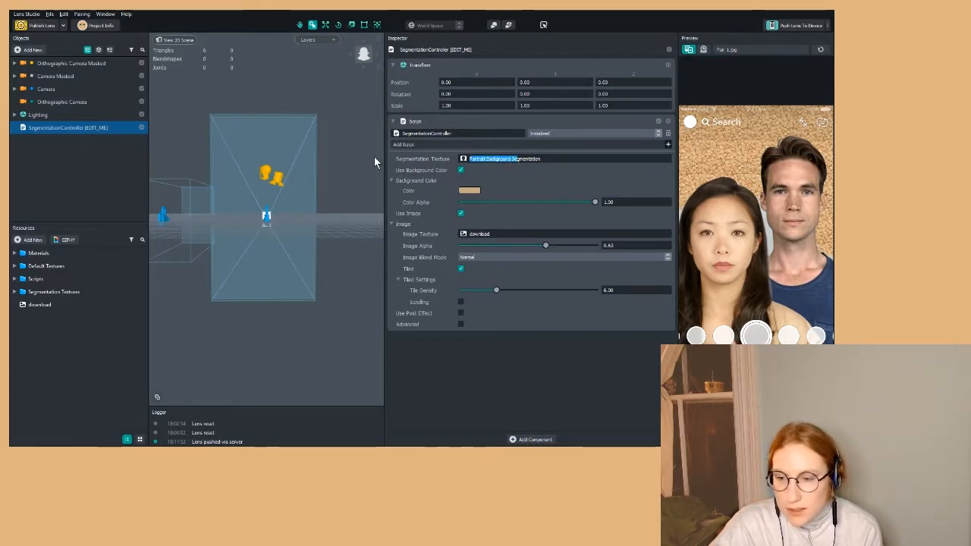
left_click(497, 320)
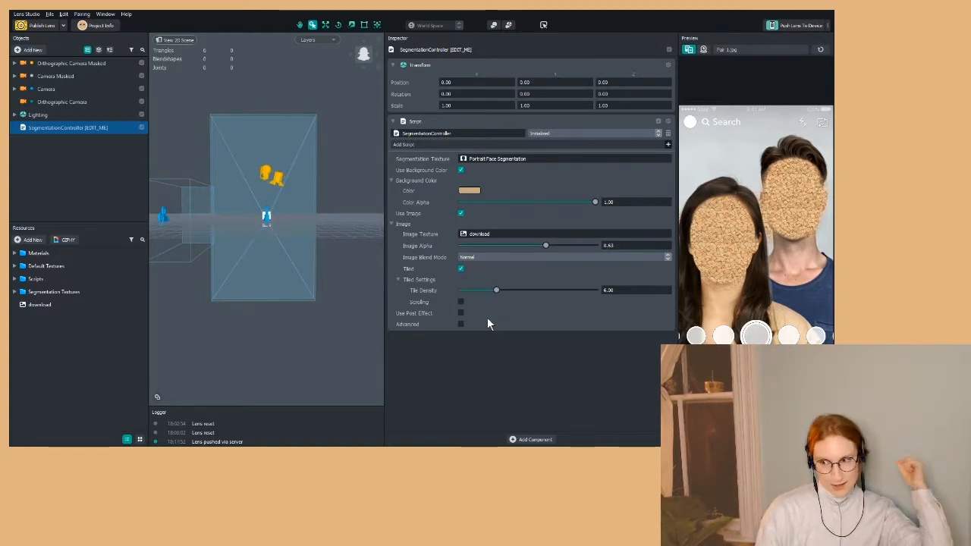
left_click(778, 28)
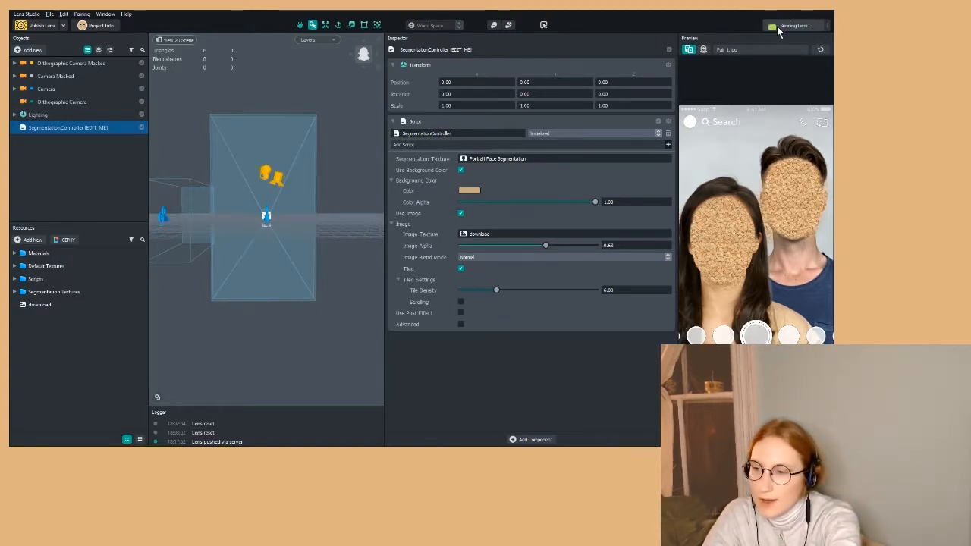